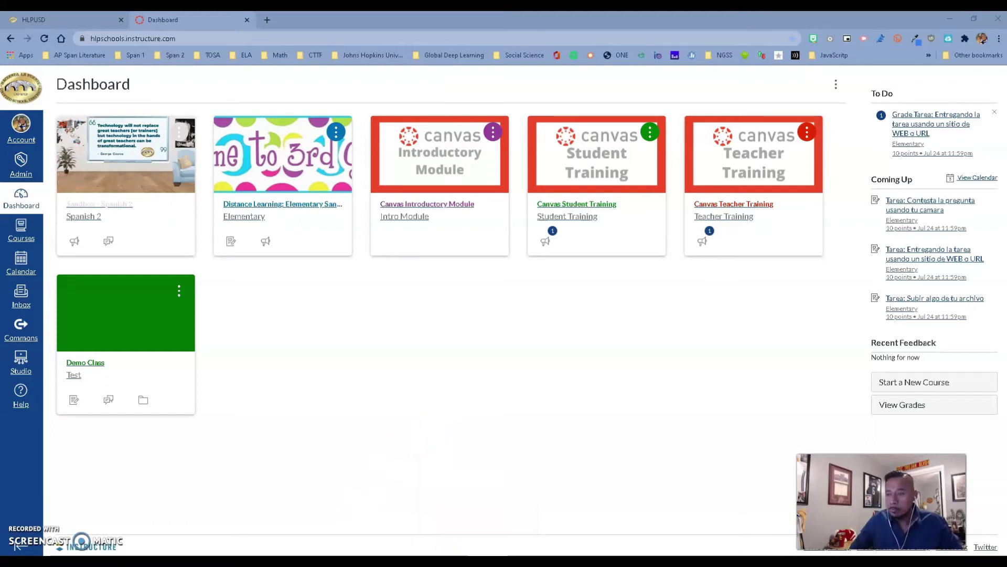
# - Search the phone's Play Store for 'canvas teac'
pyautogui.click(428, 495)
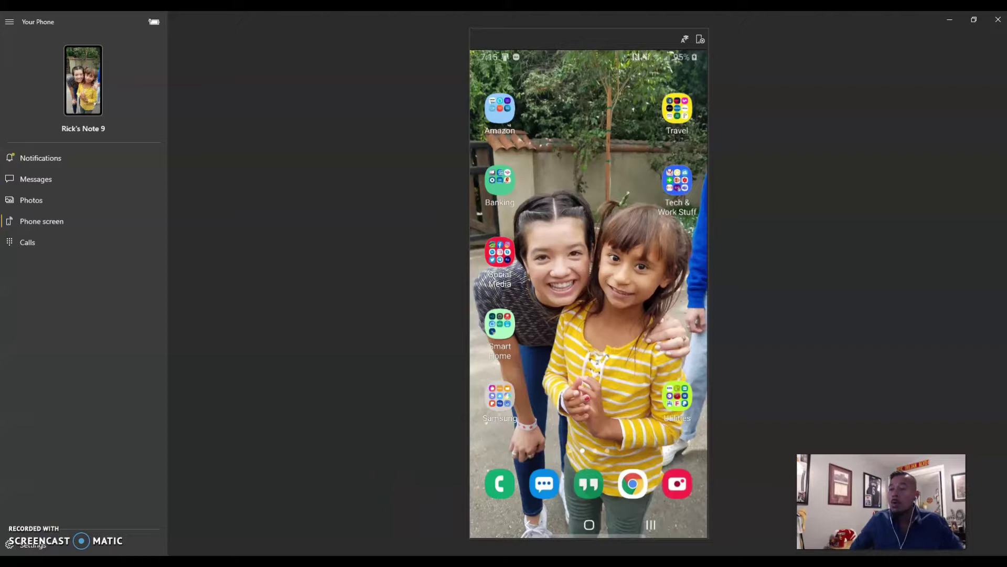
pyautogui.moveTo(543, 371); pyautogui.dragTo(630, 382)
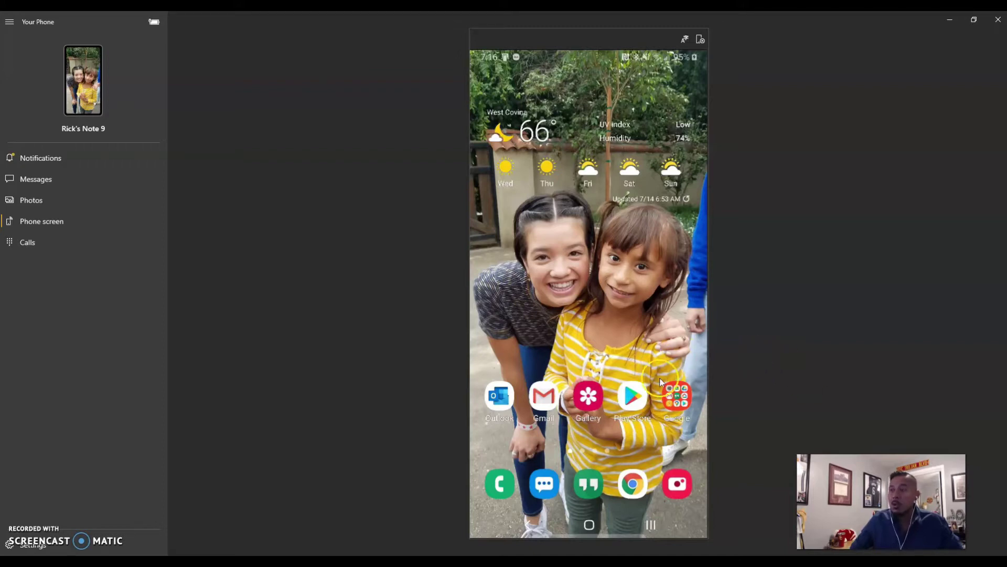
pyautogui.click(630, 402)
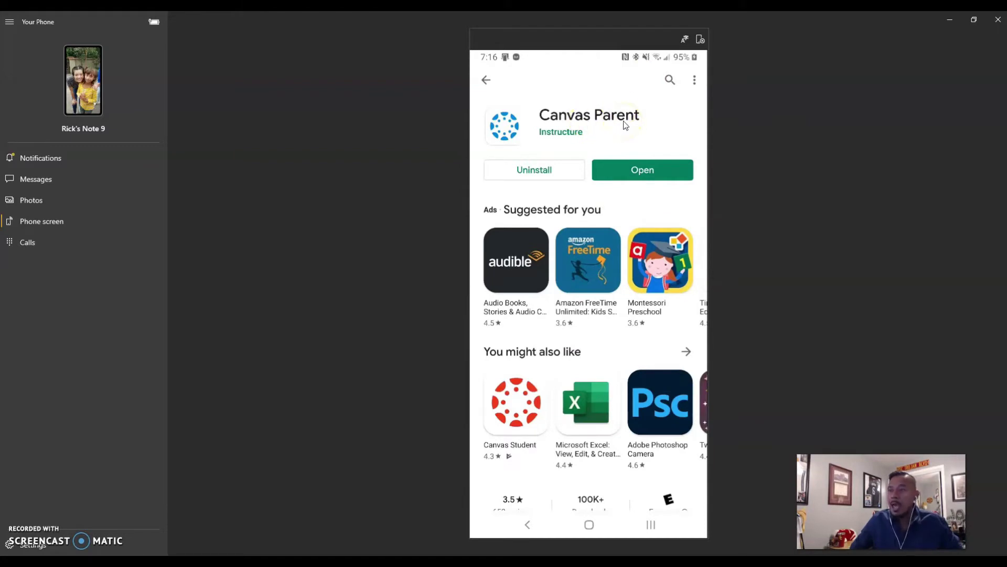
pyautogui.click(669, 80)
pyautogui.click(625, 88)
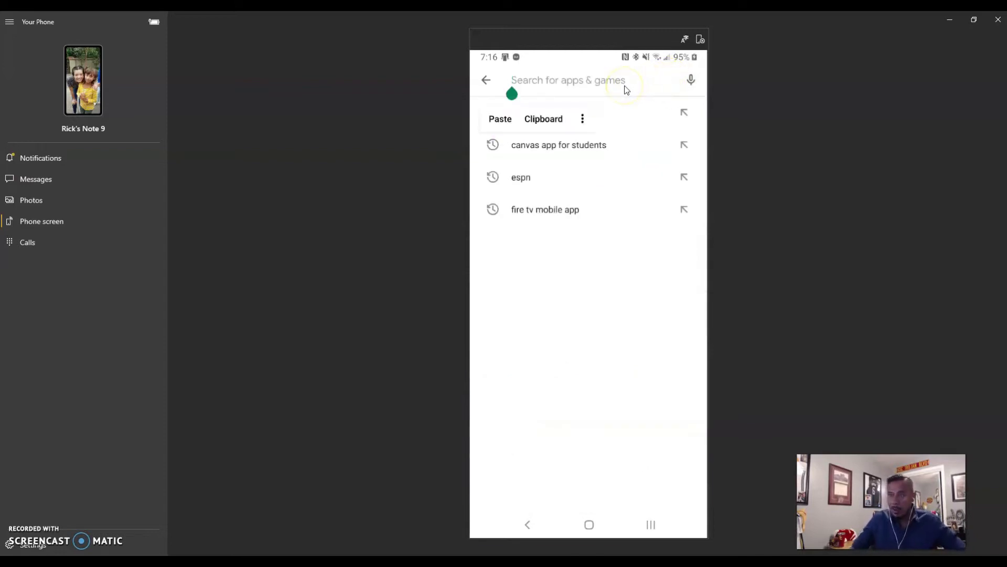
pyautogui.write('canv')
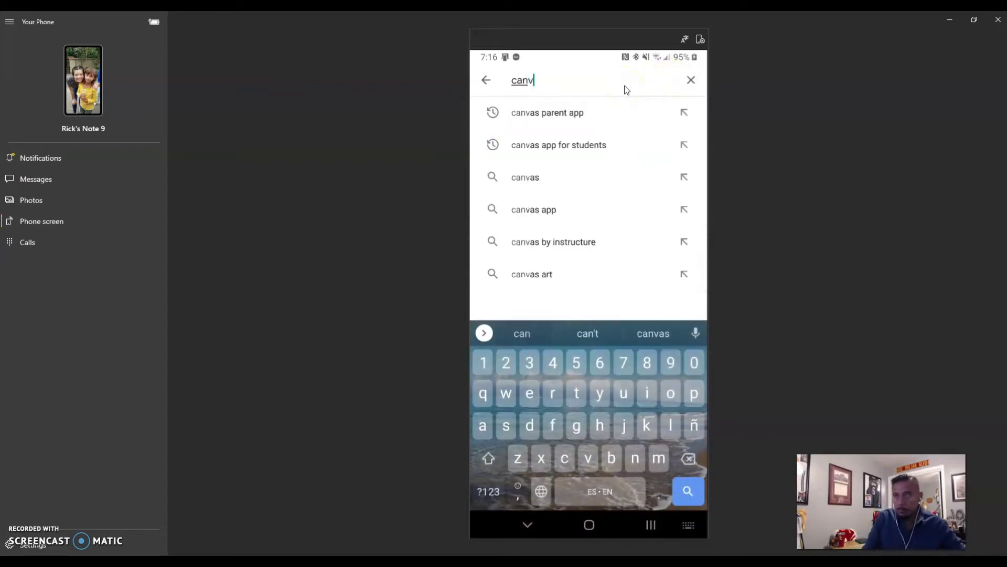
pyautogui.write('as teac')
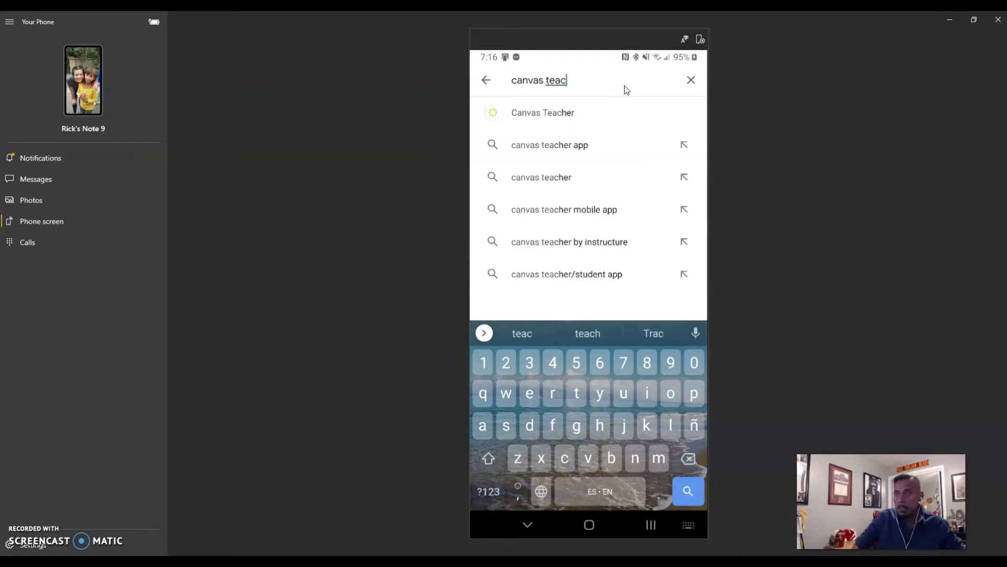
# - Launch Canvas Teacher from its listing, then return to the Chrome course page
pyautogui.click(600, 111)
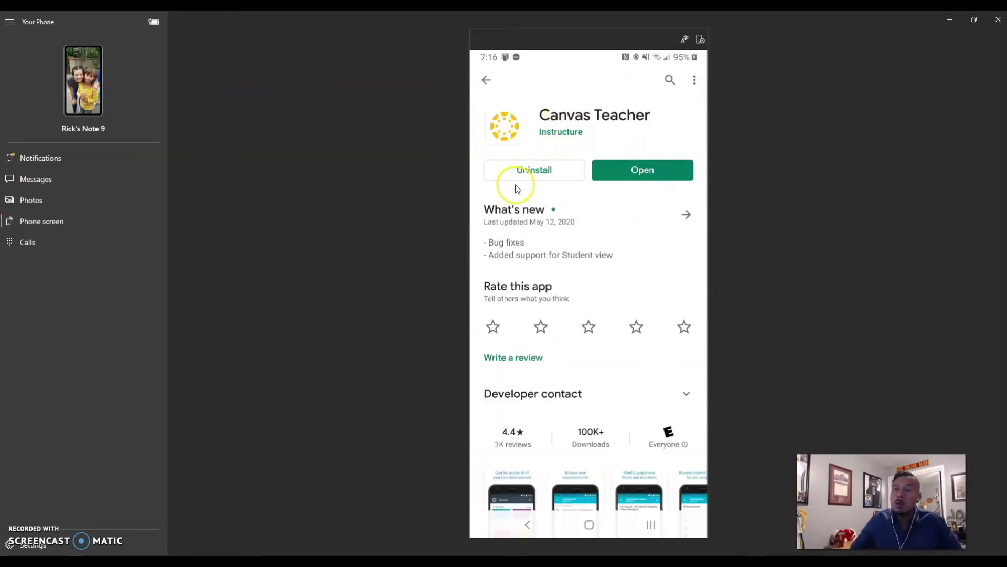
pyautogui.click(522, 215)
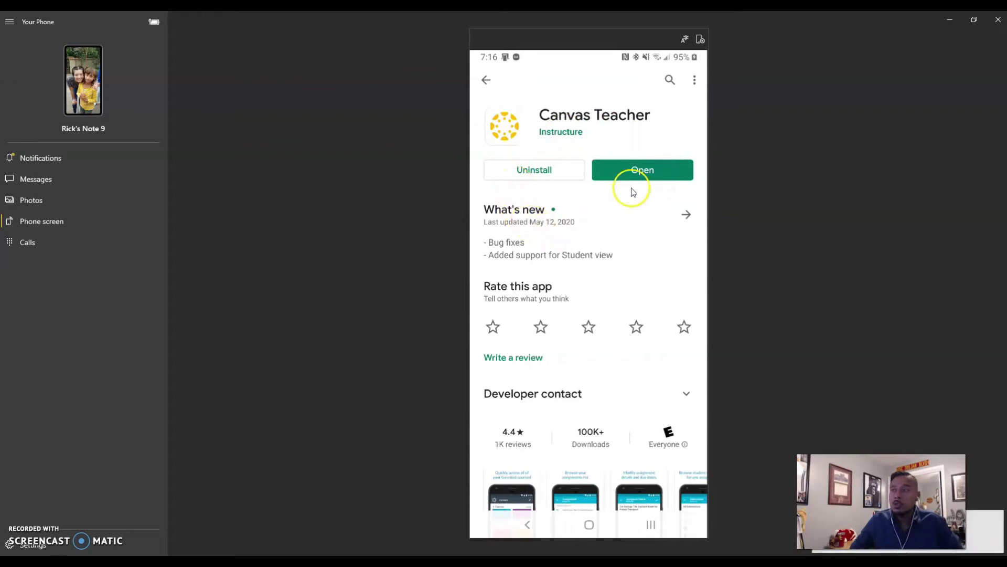
pyautogui.click(643, 177)
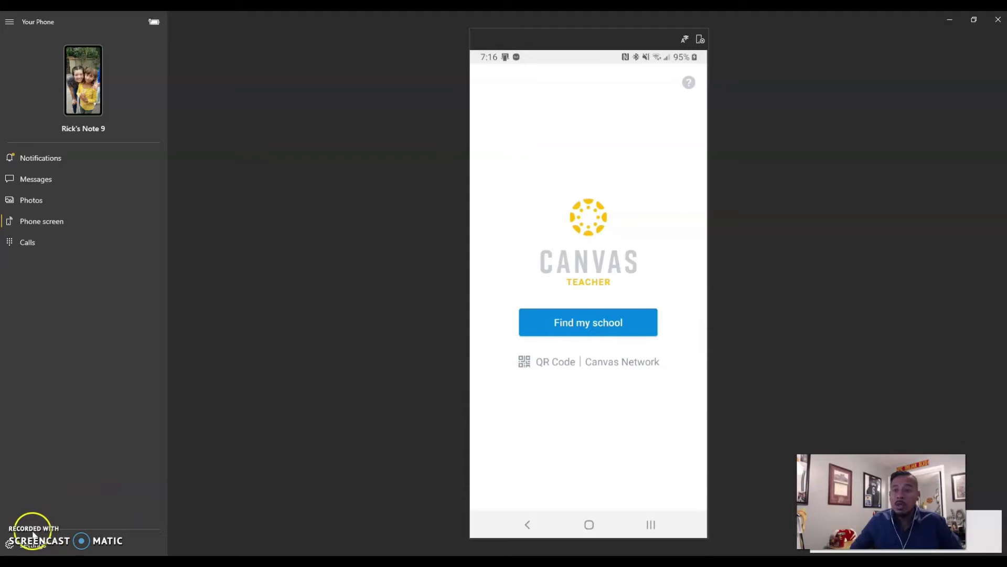
pyautogui.hotkey('alt', 'Tab')
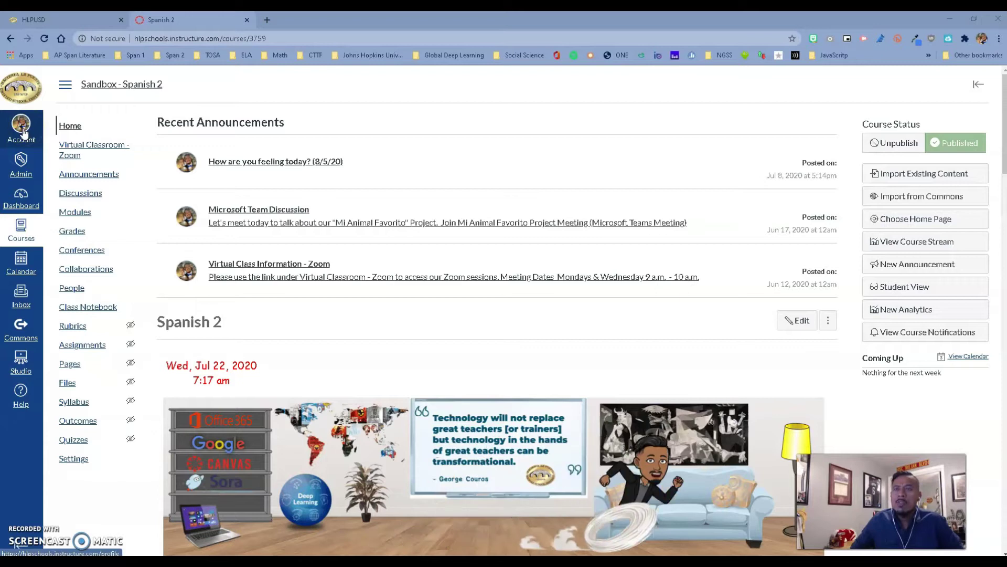
# - Show the QR for Mobile Login code from the Canvas Account panel
pyautogui.click(23, 132)
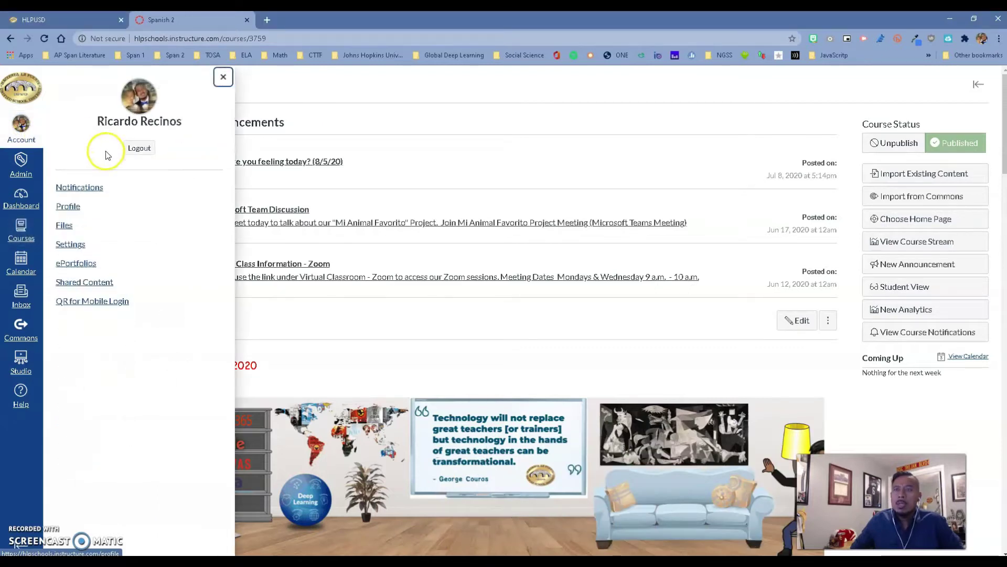
pyautogui.click(91, 307)
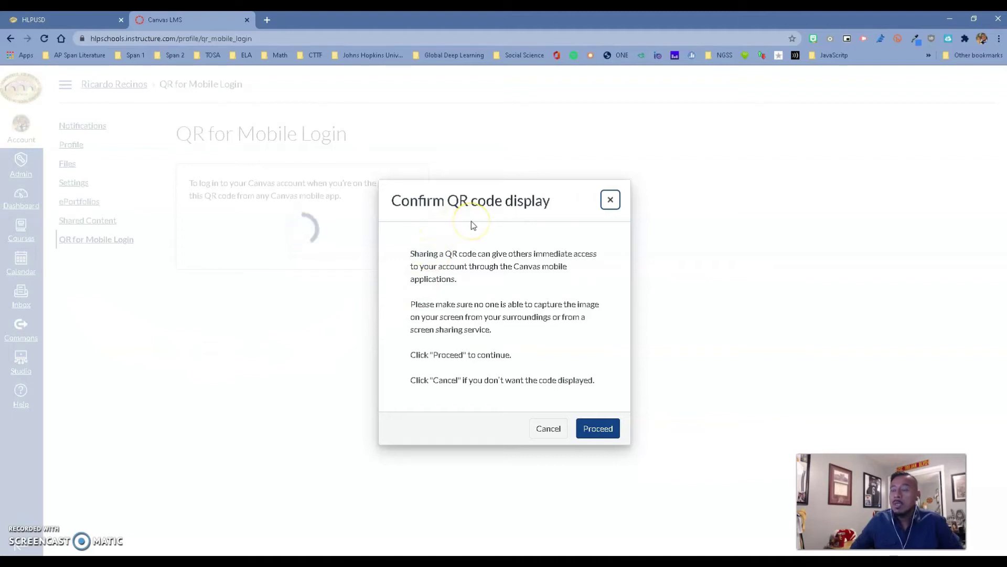
pyautogui.click(599, 428)
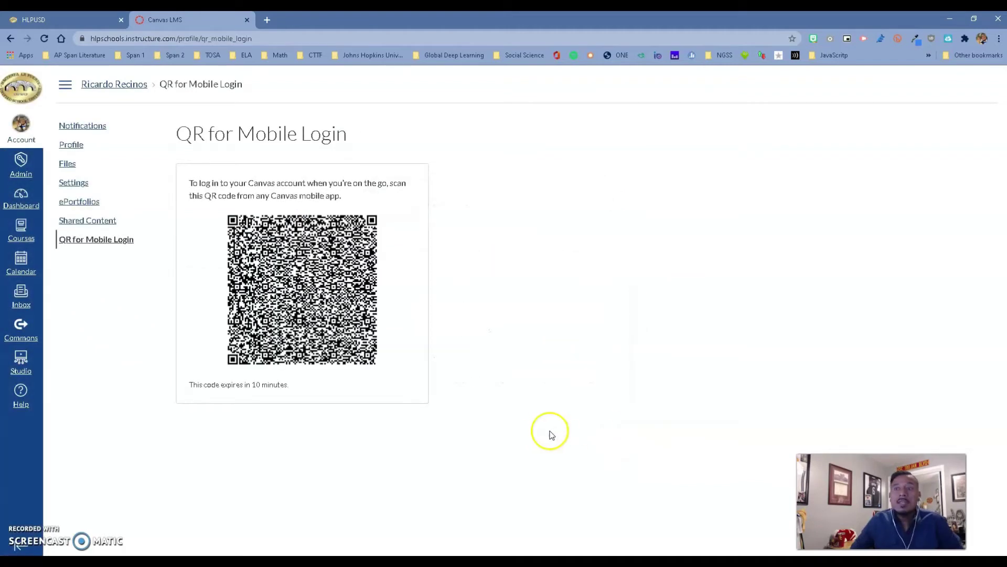
# - Save the QR code image as download.png and return to Your Phone
pyautogui.rightClick(292, 249)
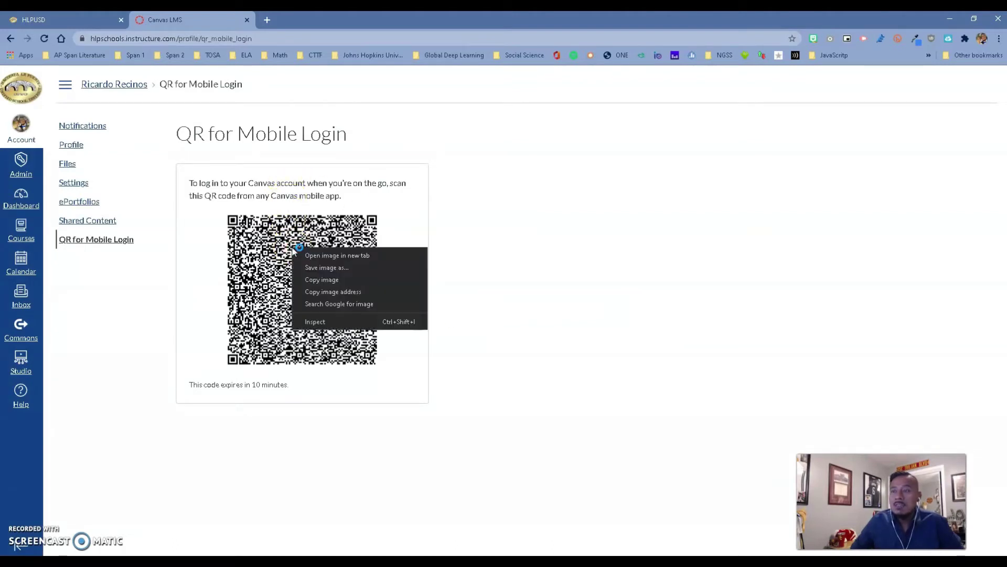
pyautogui.click(332, 273)
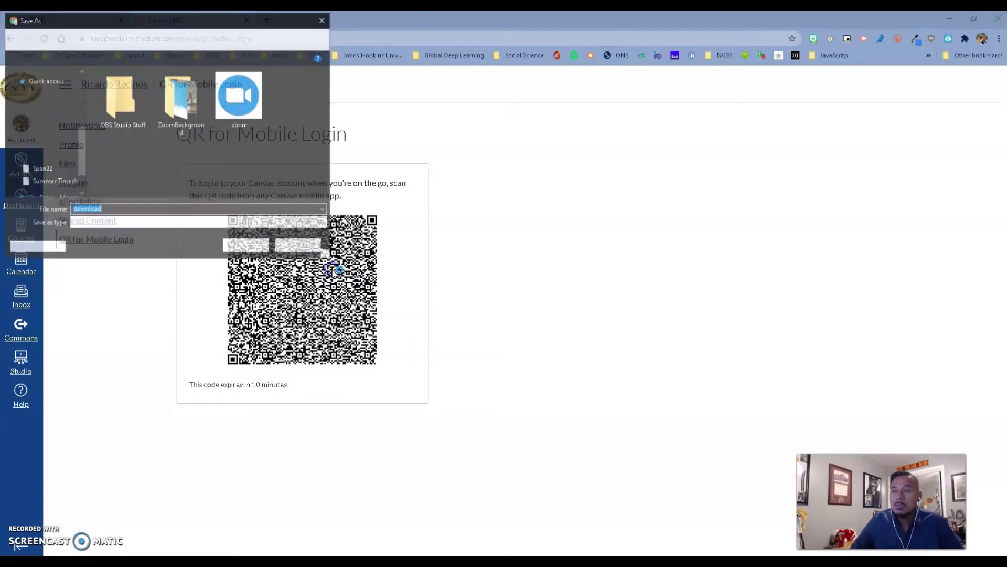
pyautogui.click(243, 247)
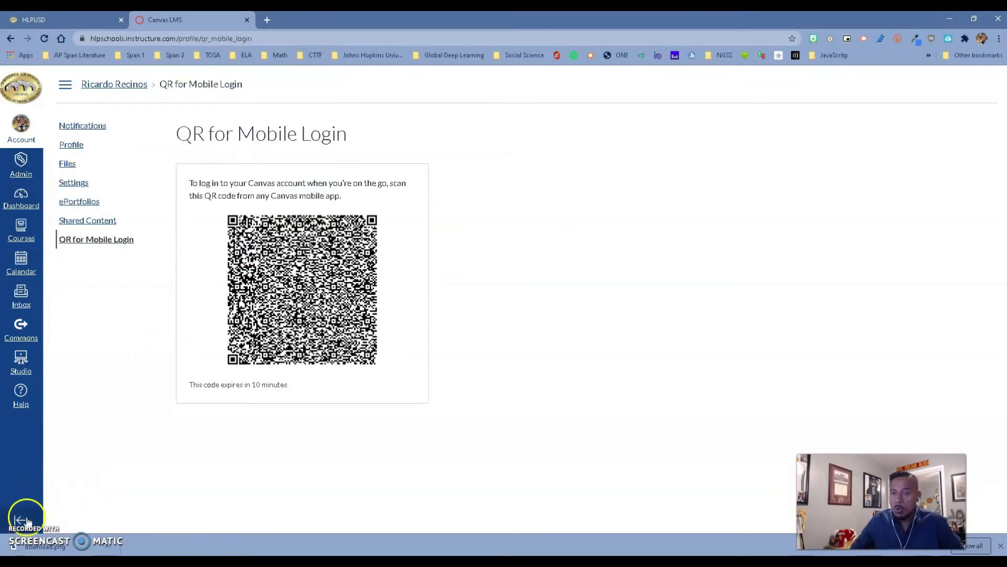
pyautogui.click(31, 544)
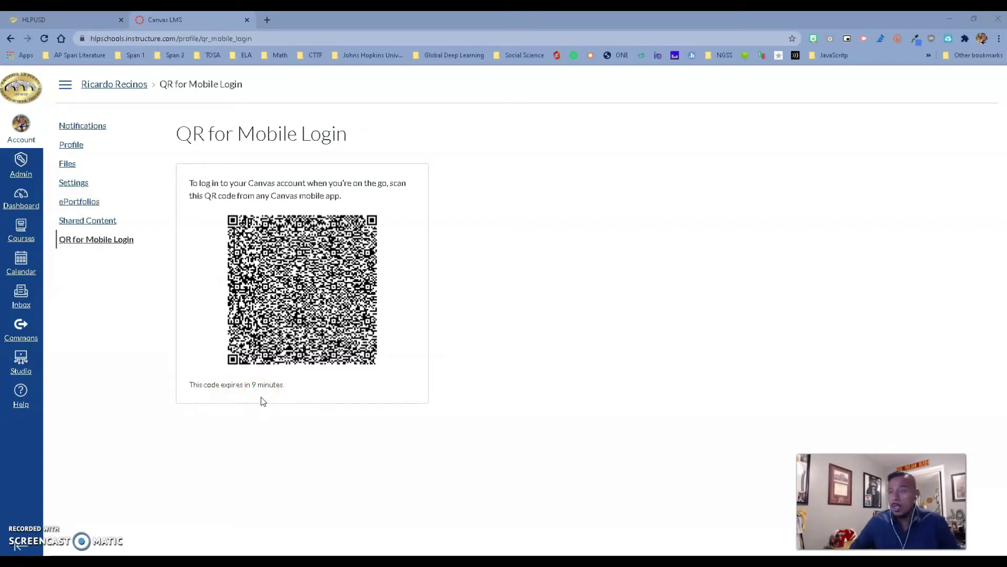
pyautogui.click(426, 504)
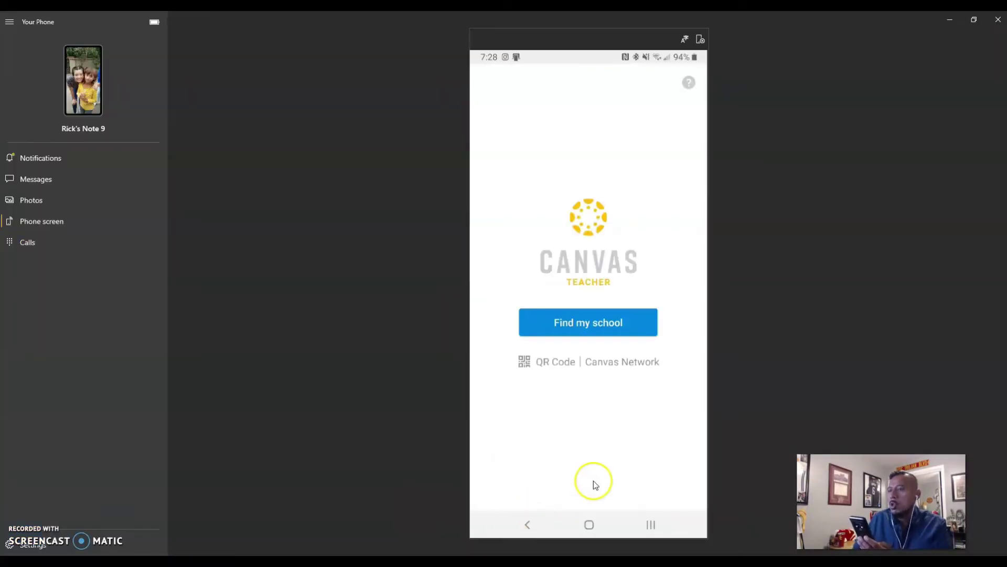
# - Choose QR Code login in Canvas Teacher and continue to the scanner
pyautogui.click(555, 363)
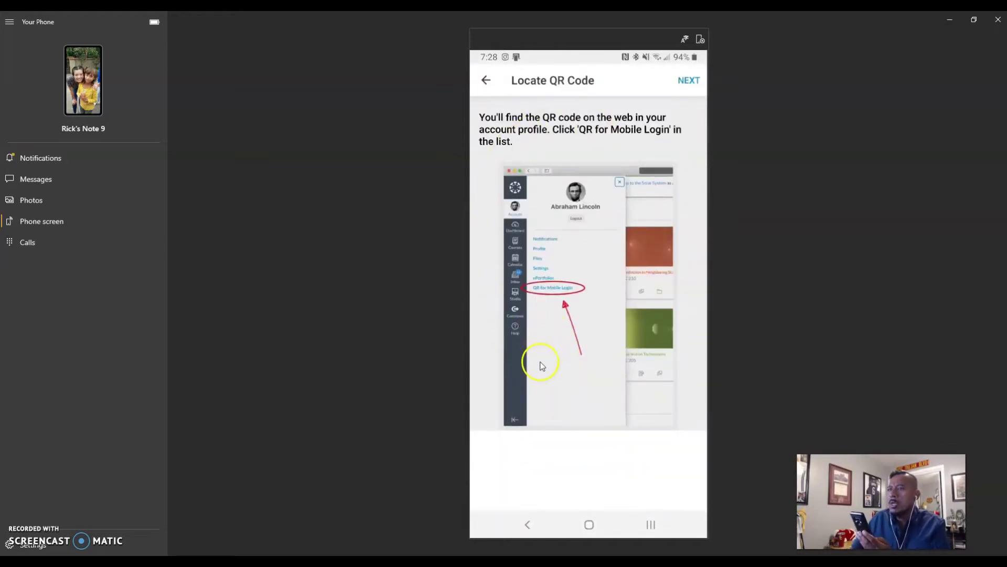
pyautogui.click(687, 81)
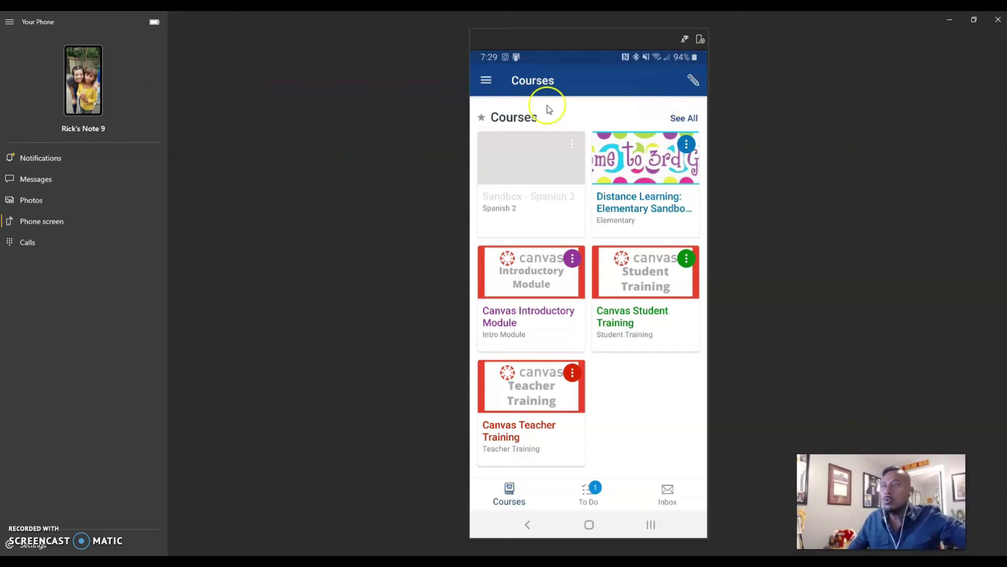
# - Log out of Canvas Teacher from the account drawer, confirming with OK
pyautogui.click(486, 81)
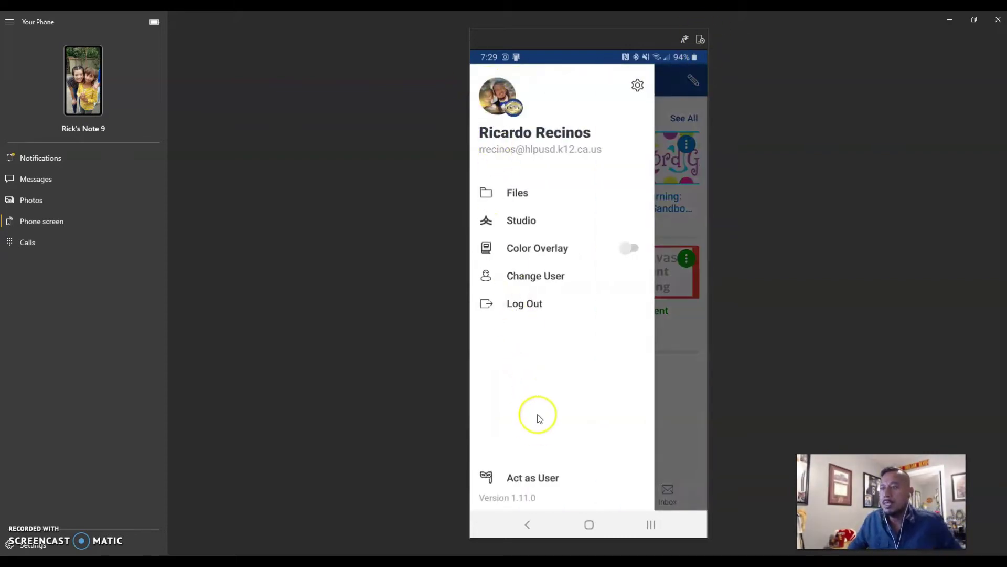
pyautogui.click(526, 303)
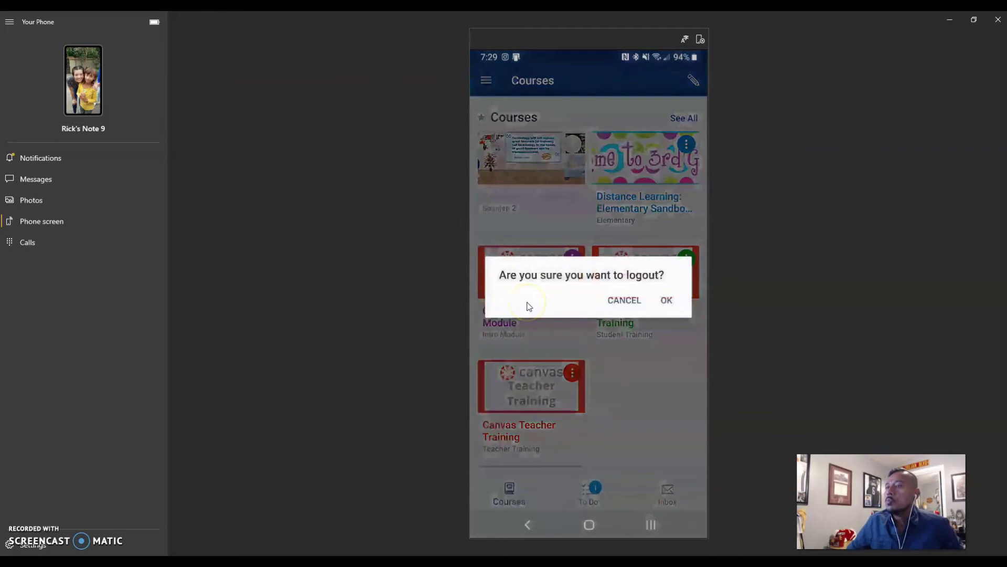
pyautogui.click(666, 300)
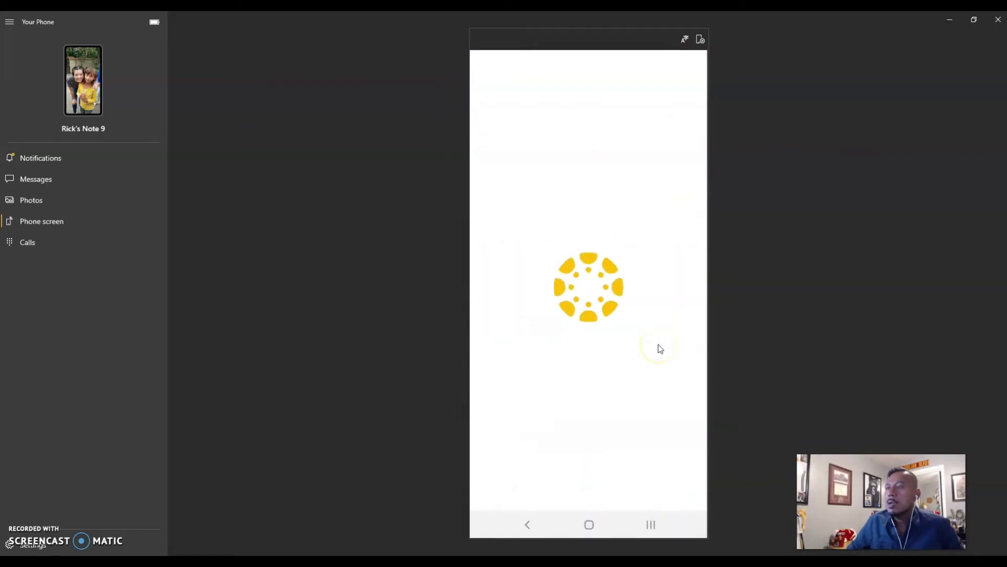
# - Search Find my school for 'hacienda'
pyautogui.click(584, 326)
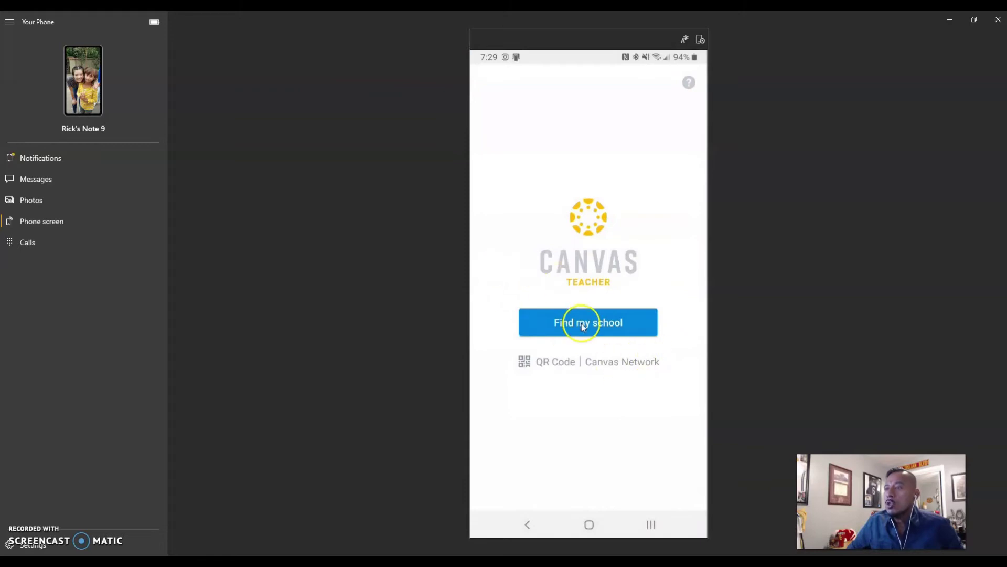
pyautogui.click(541, 153)
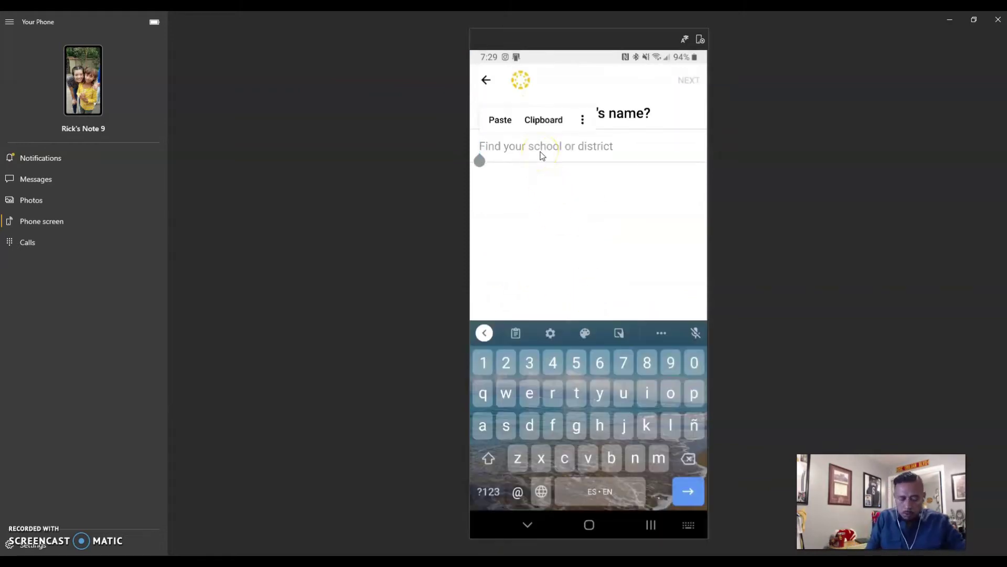
pyautogui.write('hacienda')
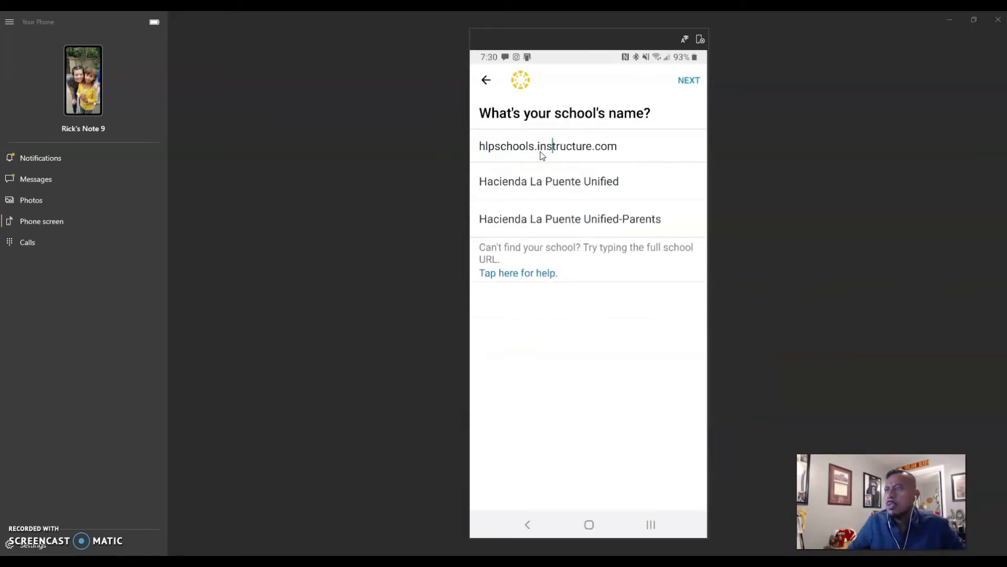
# - Continue to the school sign-in and enter the school e-mail address
pyautogui.click(689, 81)
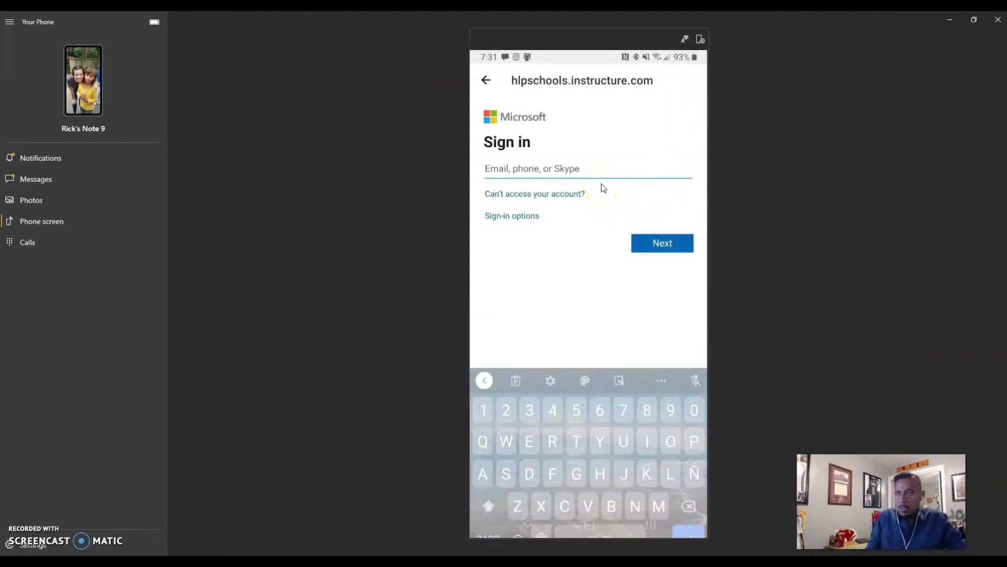
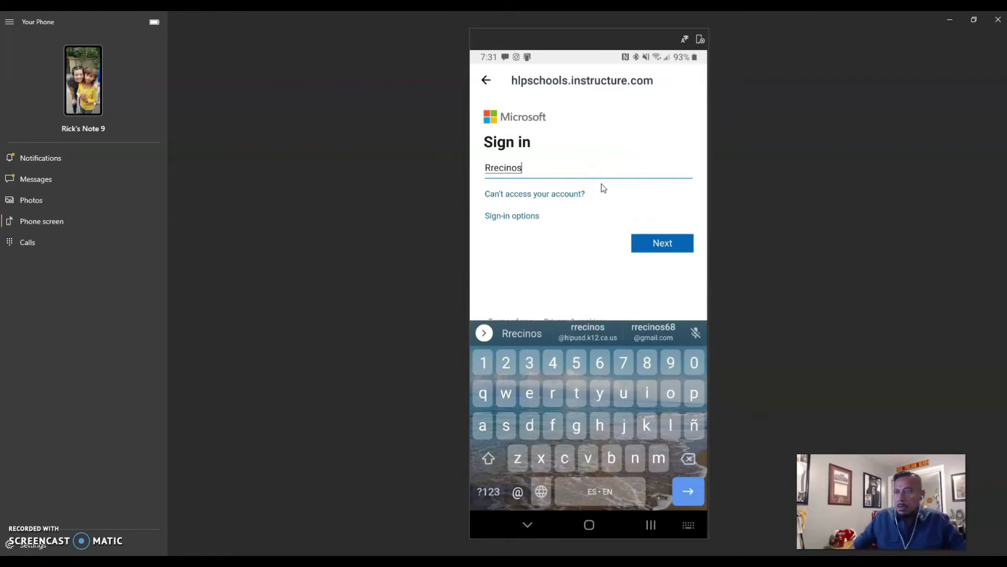
pyautogui.click(599, 321)
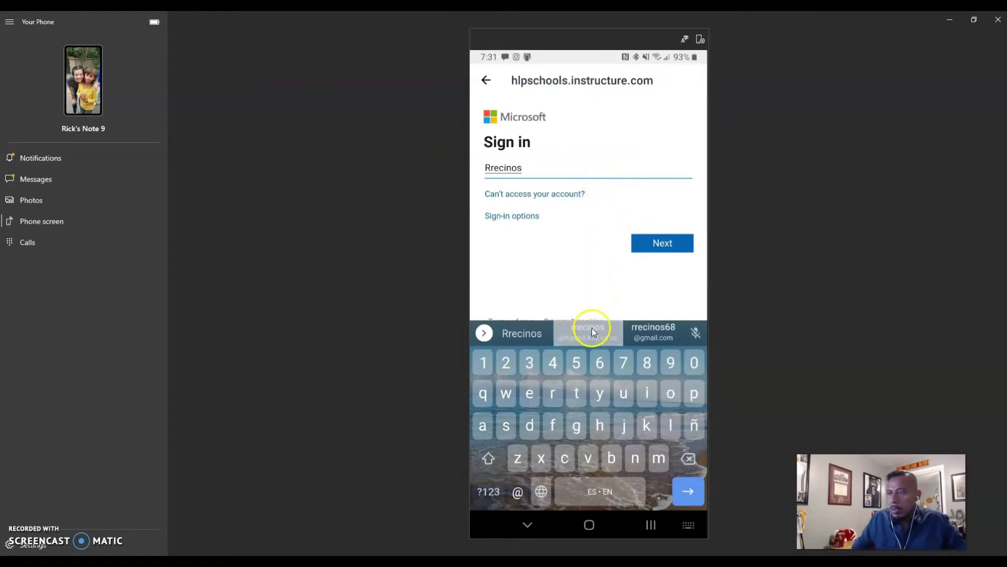
pyautogui.click(669, 245)
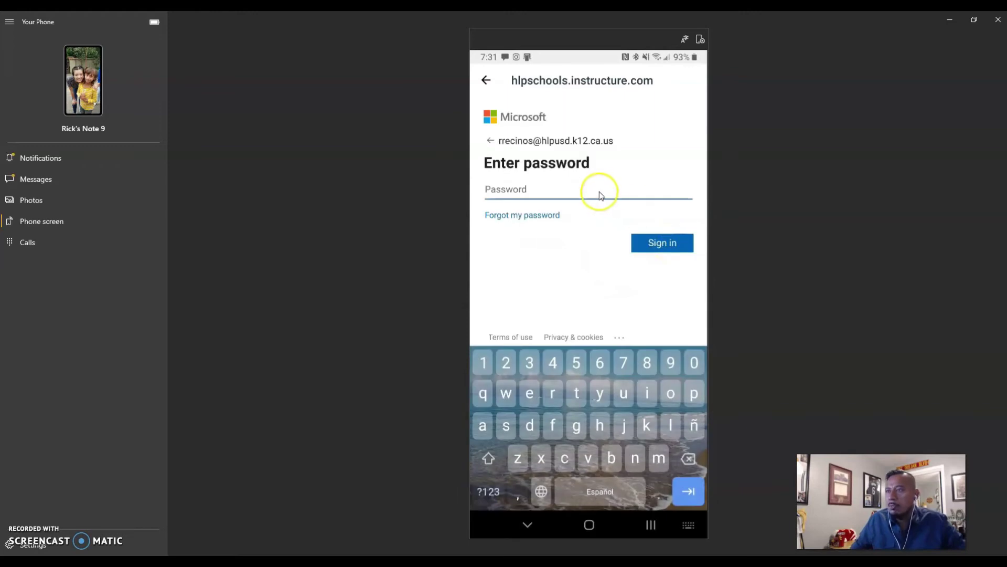
# - Enter the account password, sign in, and stay signed in without future prompts
pyautogui.write('••••R')
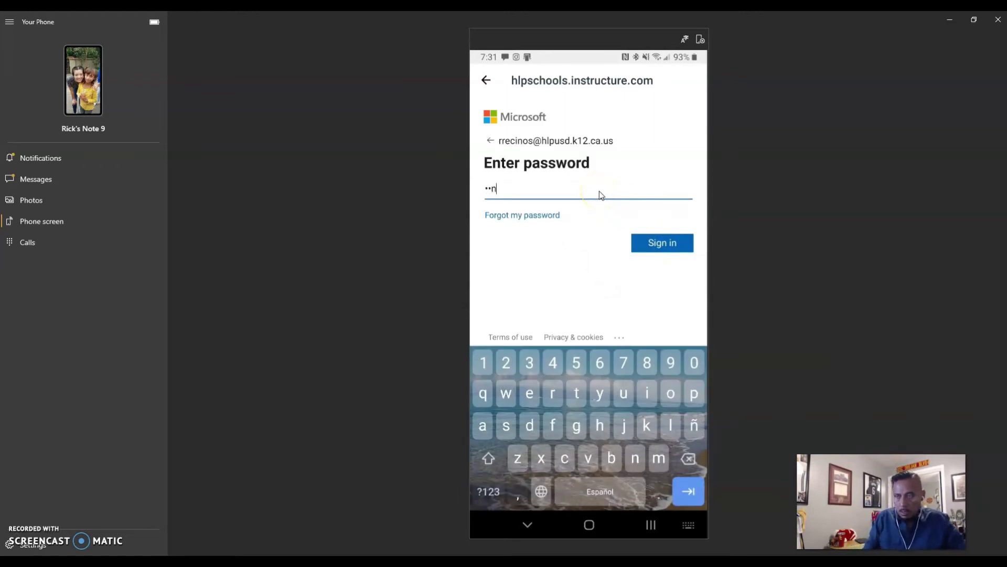
pyautogui.write('••••••w')
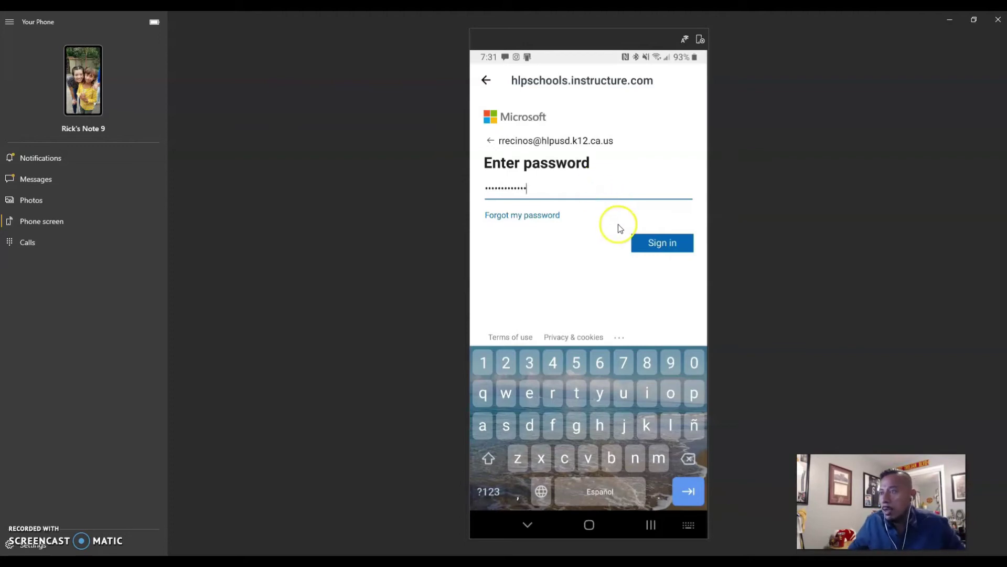
pyautogui.click(644, 249)
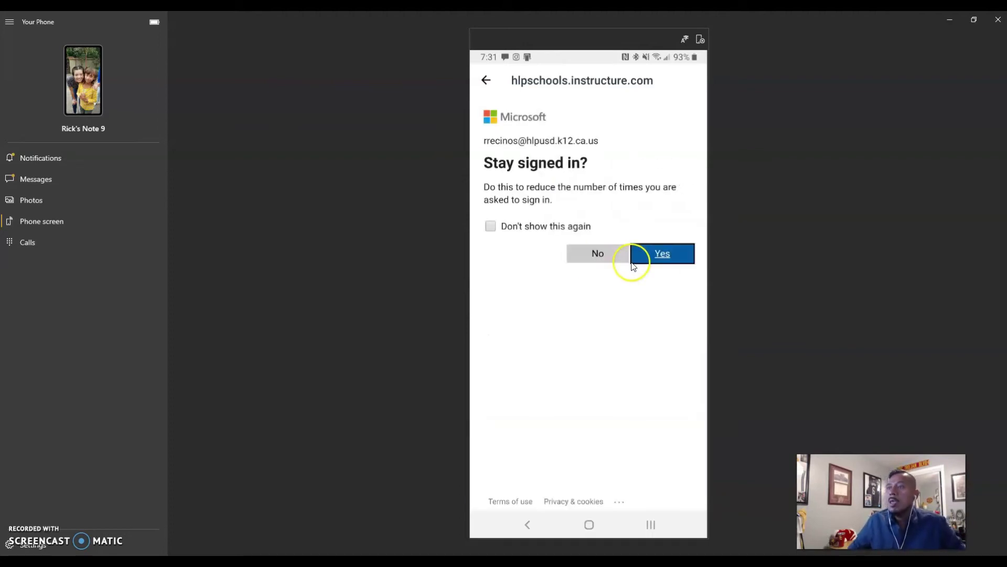
pyautogui.click(491, 226)
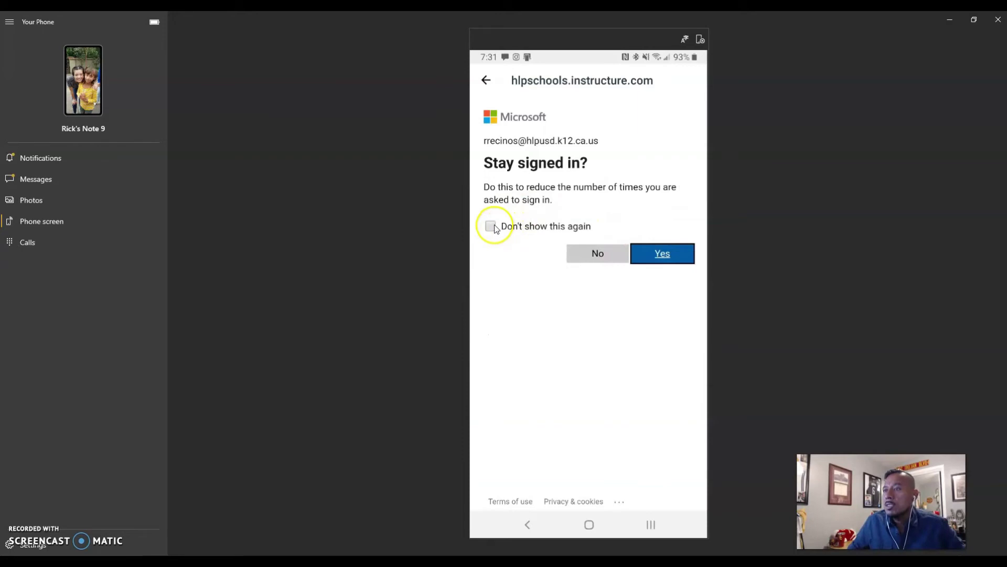
pyautogui.click(649, 255)
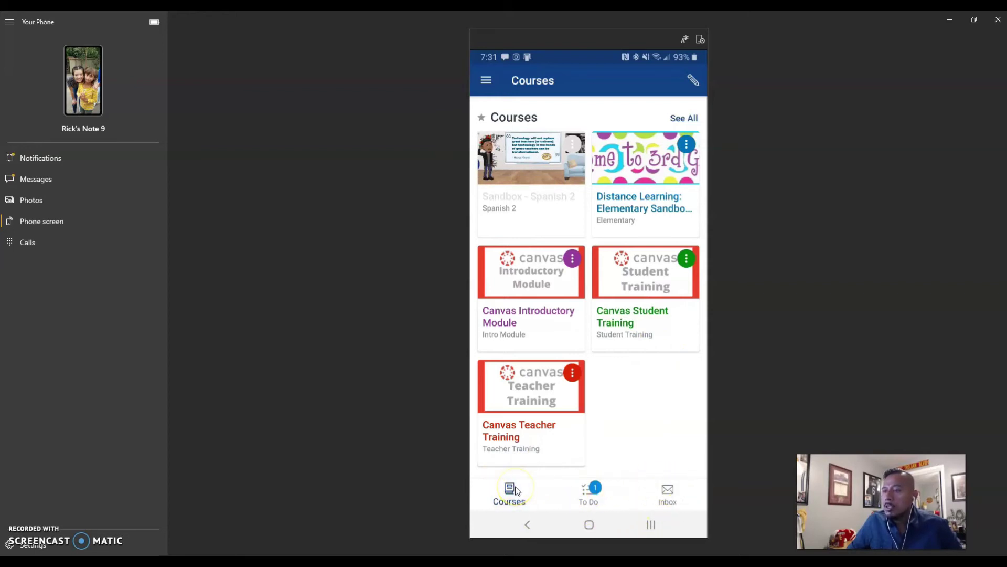
pyautogui.click(594, 497)
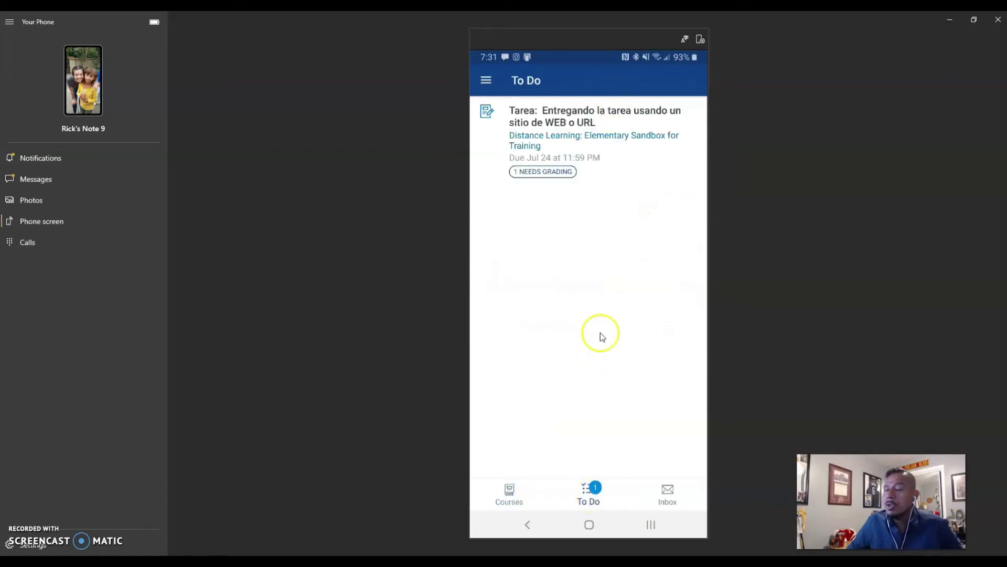
pyautogui.click(546, 177)
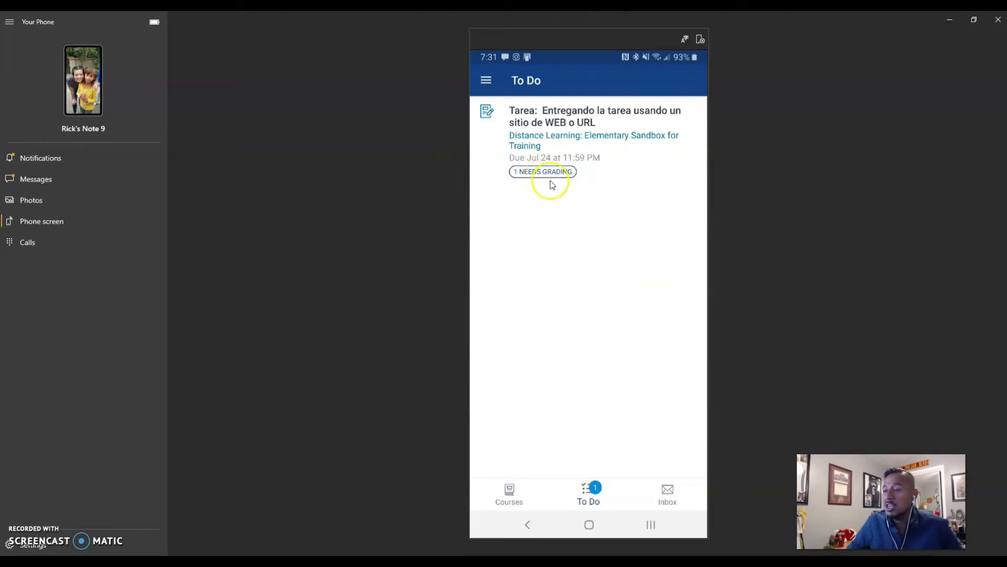
pyautogui.click(662, 495)
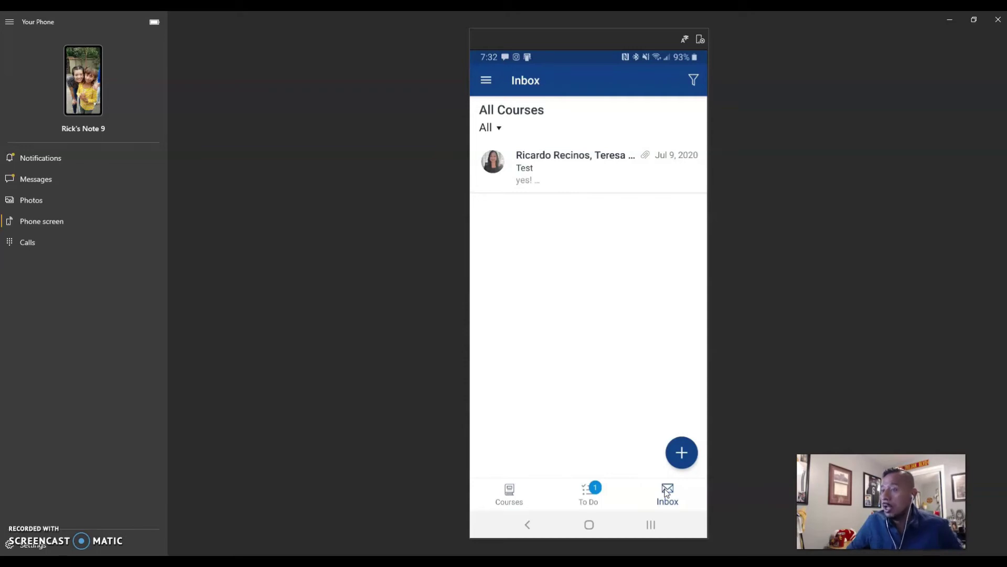
pyautogui.click(509, 490)
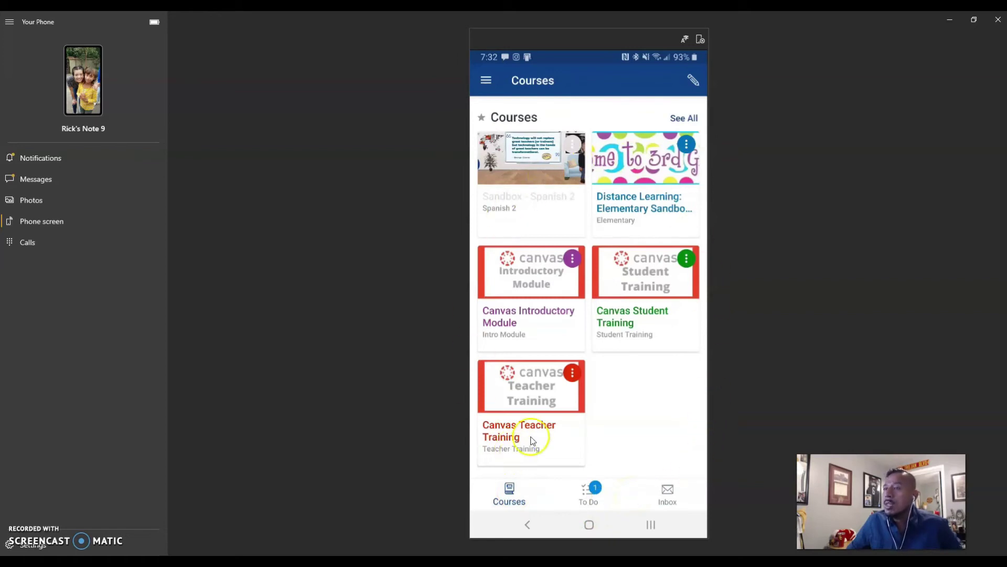
pyautogui.click(484, 82)
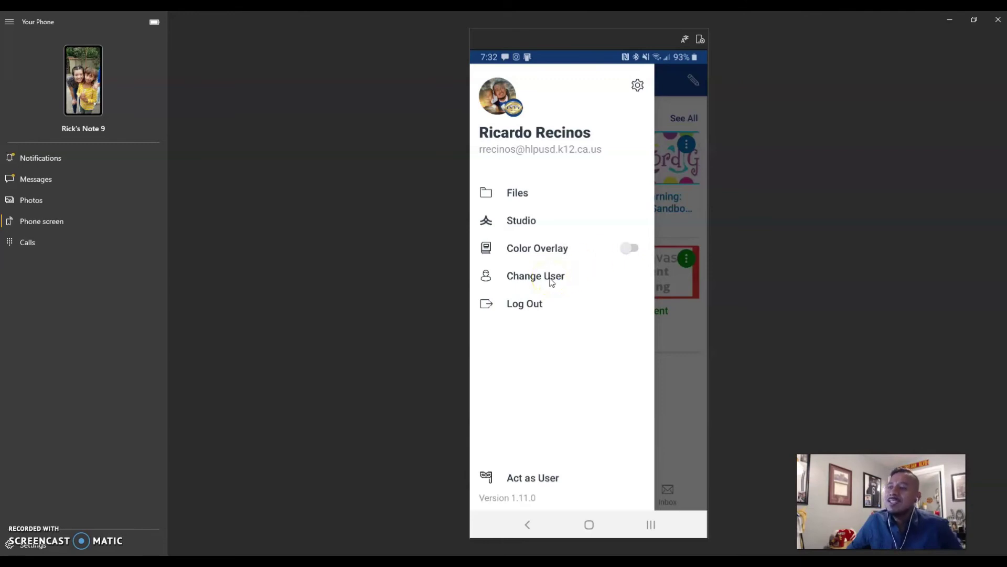
pyautogui.click(638, 87)
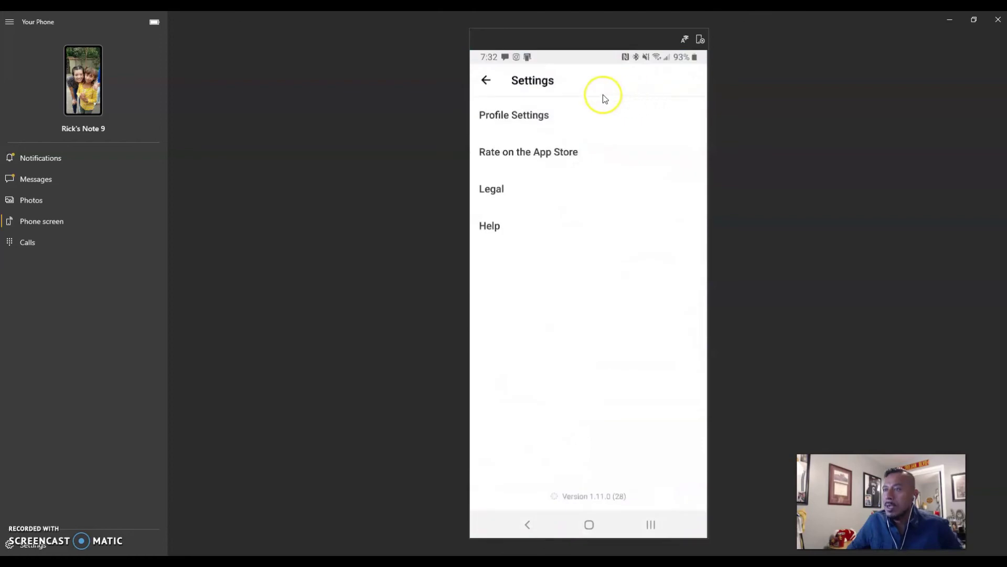
pyautogui.click(488, 81)
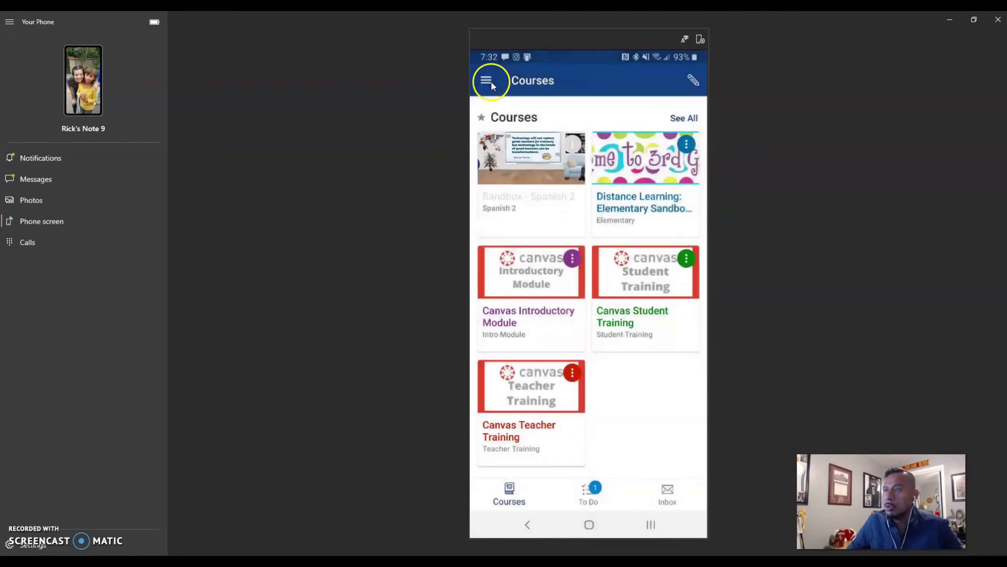
# - Open the Sandbox - Spanish 2 course card
pyautogui.click(538, 166)
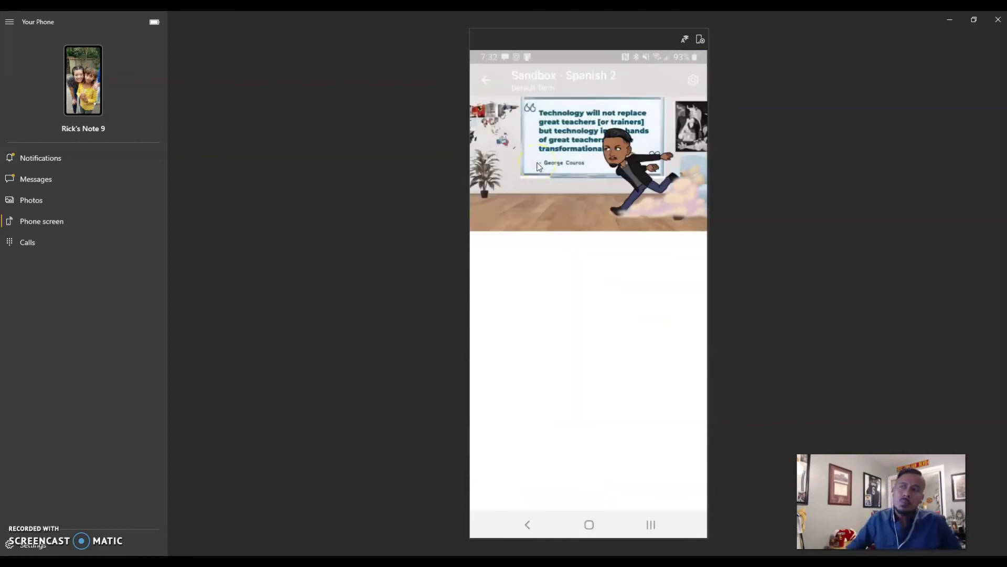